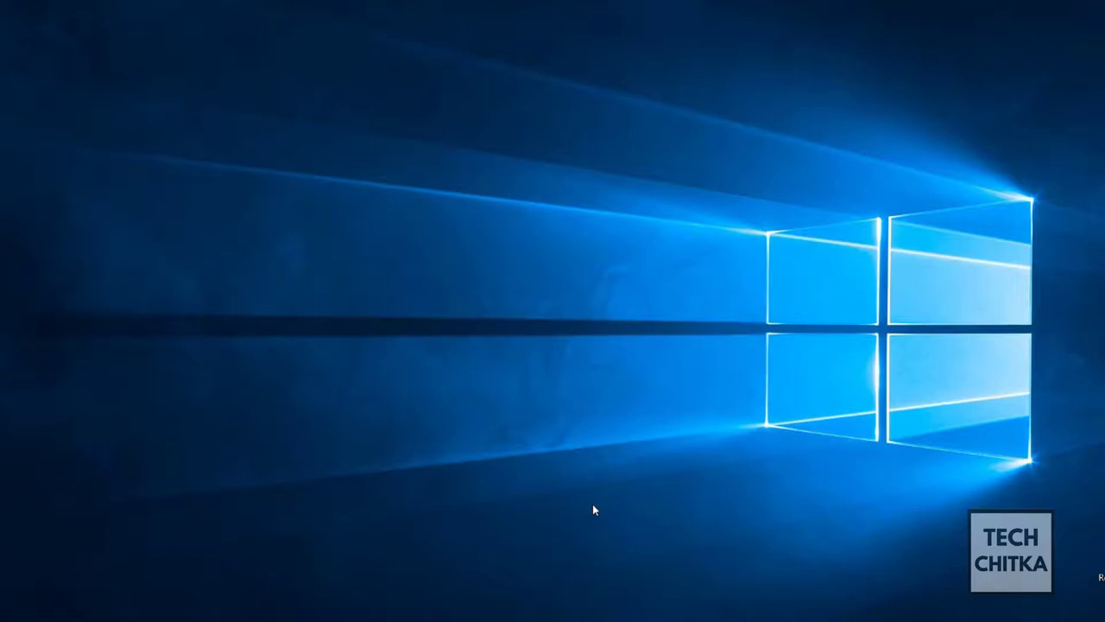
Open the Chrome Web Store from the apps page and search it for 'vidiq'
left_click(496, 613)
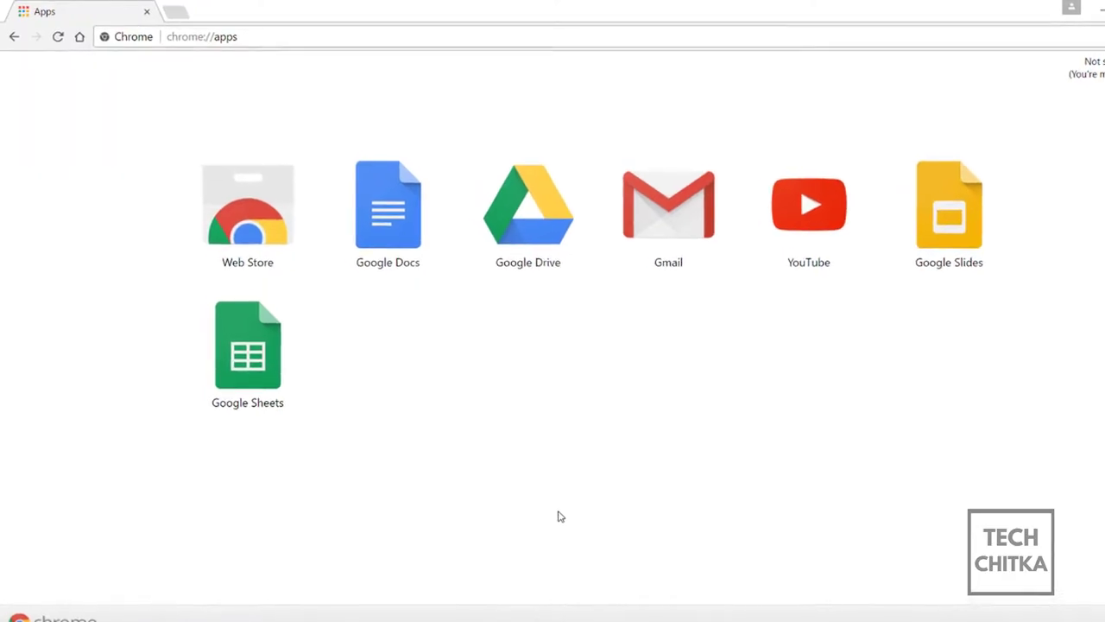
left_click(285, 239)
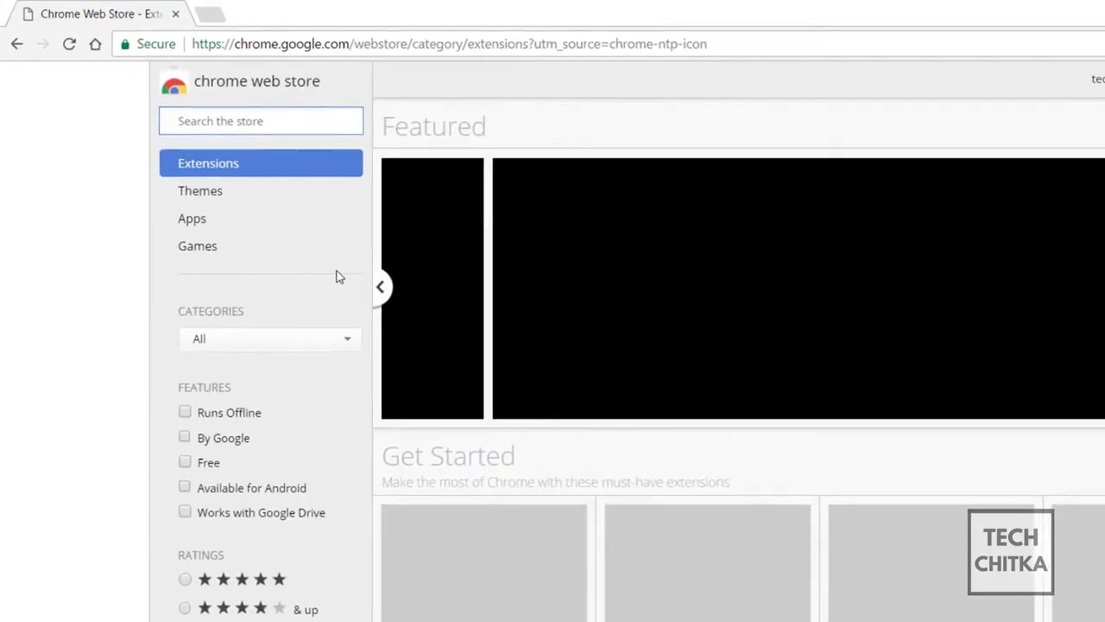
type("v")
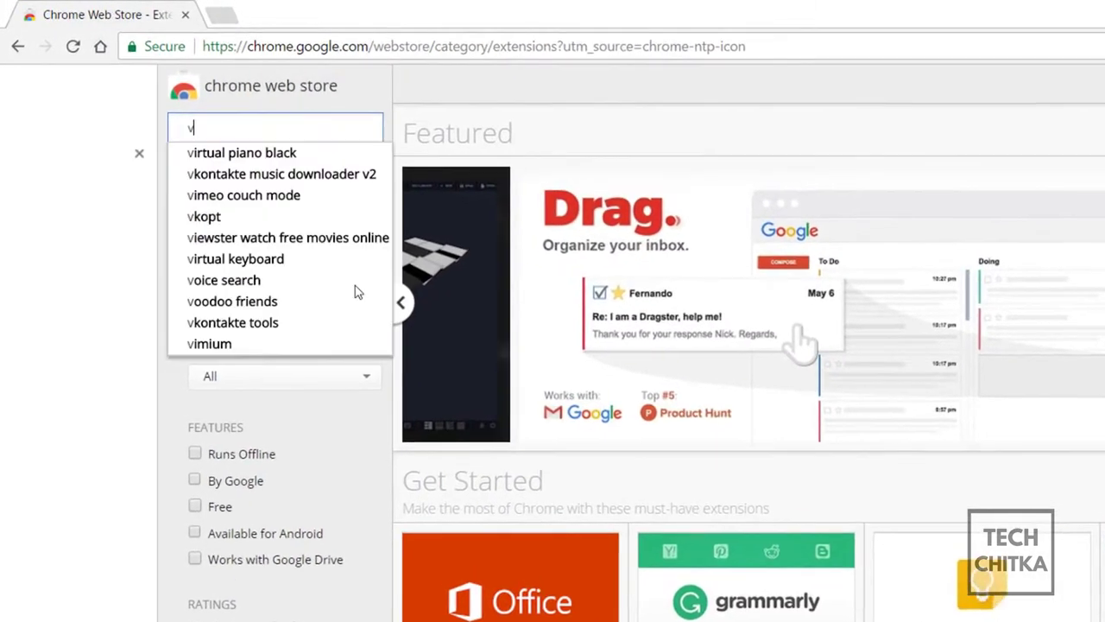
type("id")
type("i")
type("q")
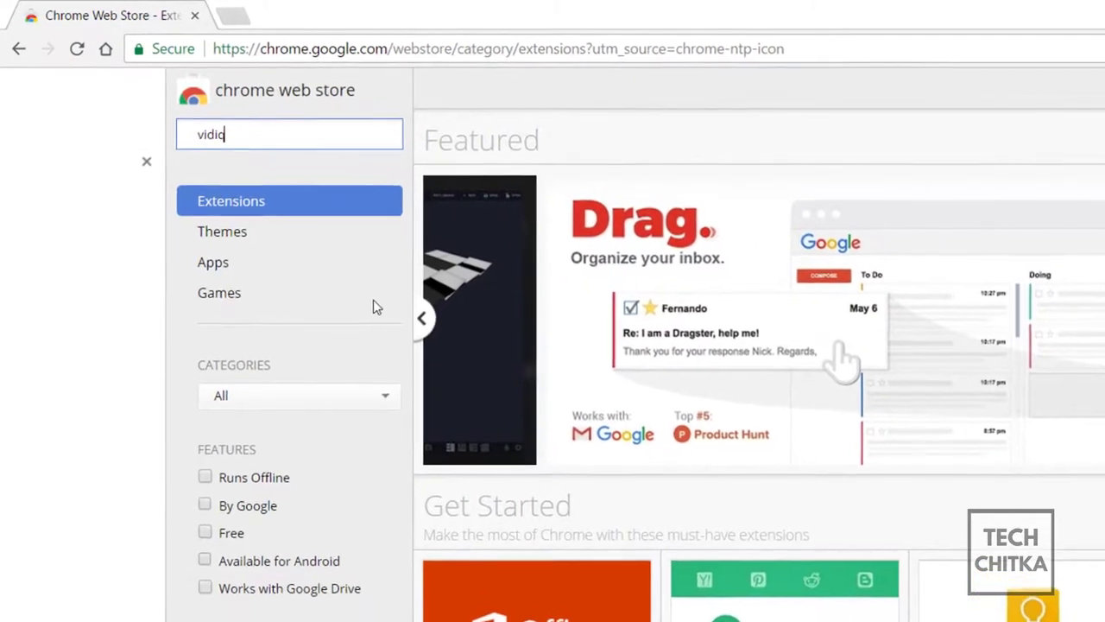
key("Return")
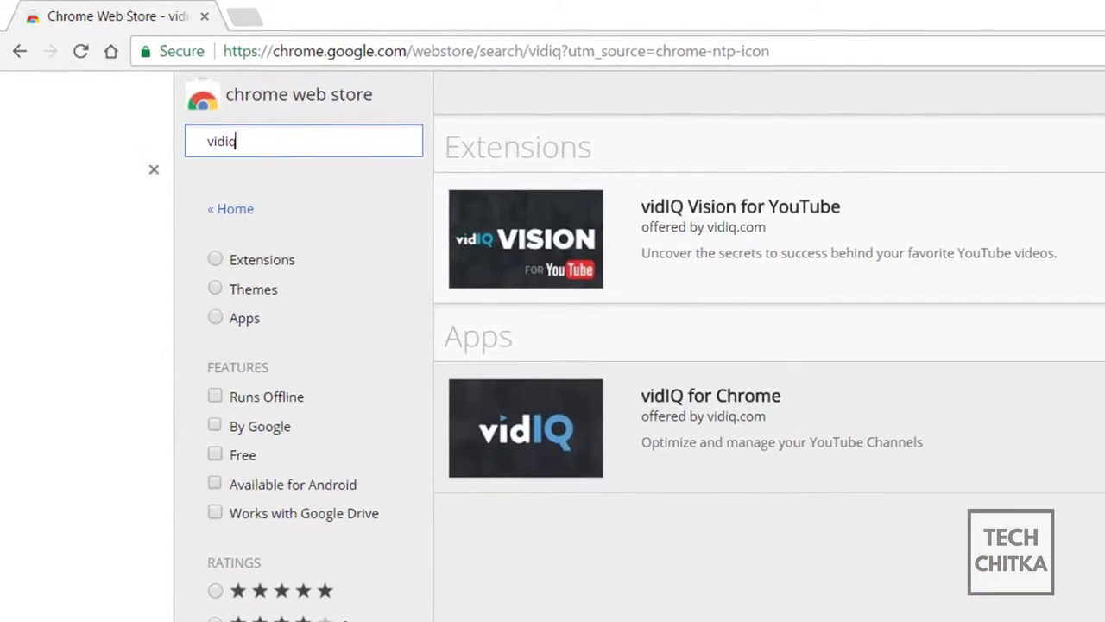
Add the vidIQ for Chrome app and the vidIQ Vision for YouTube extension to Chrome
left_click(1008, 319)
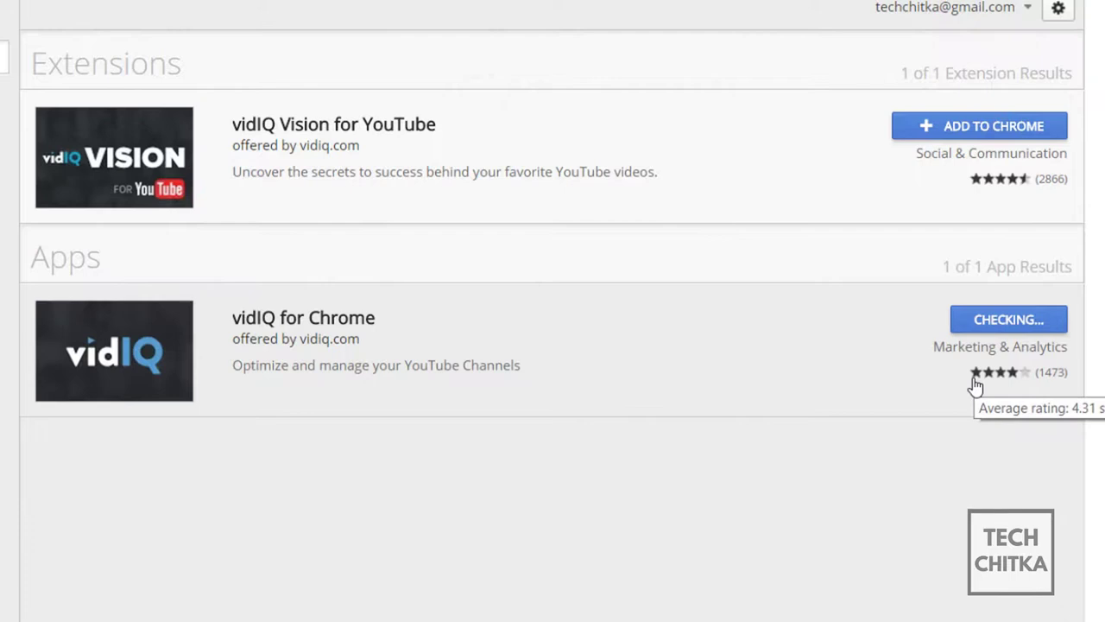
left_click(453, 117)
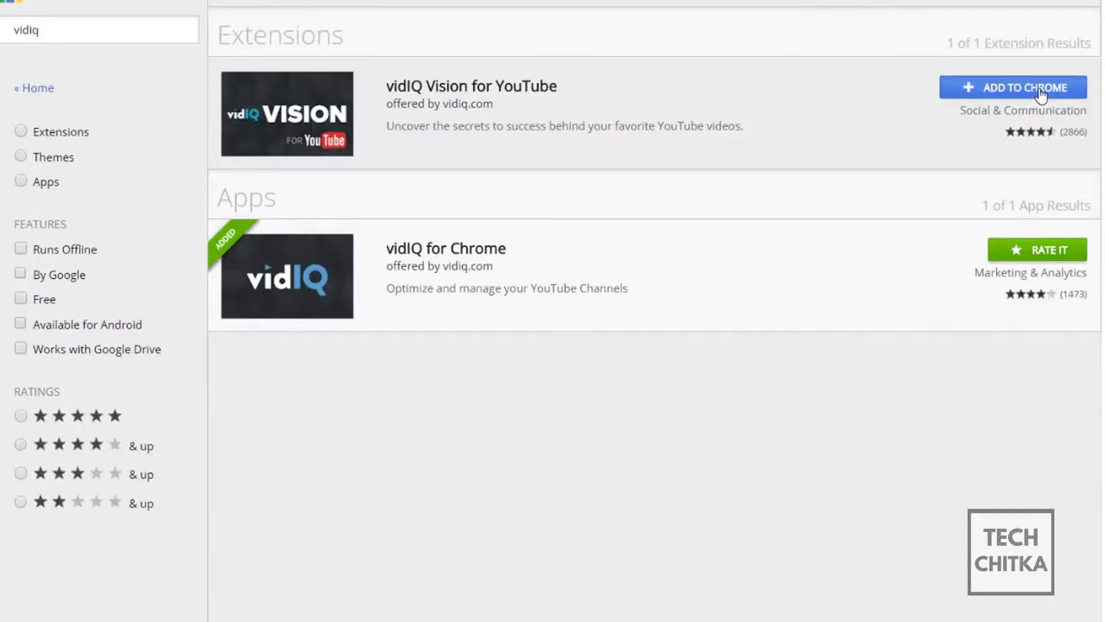
left_click(993, 88)
left_click(577, 160)
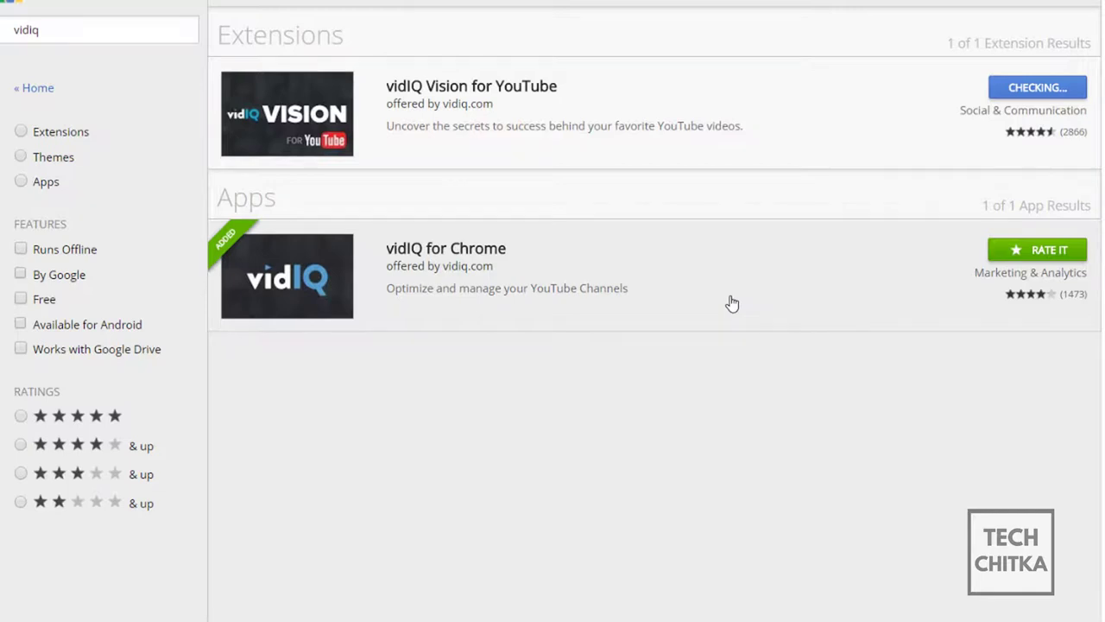
left_click(814, 436)
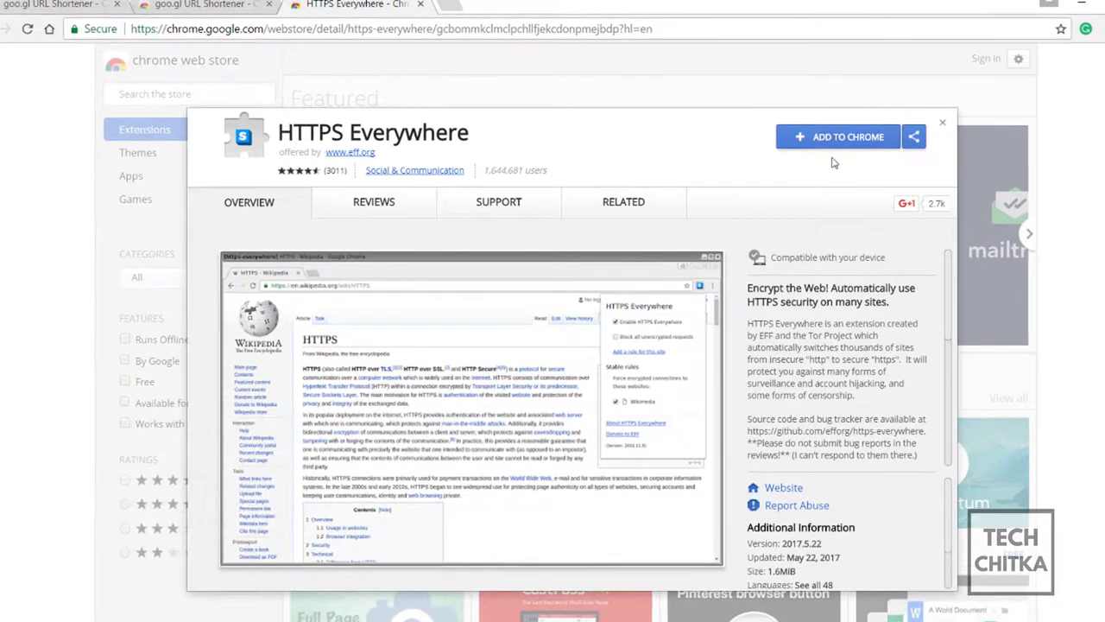
Install the HTTPS Everywhere extension from its Web Store page
left_click(835, 141)
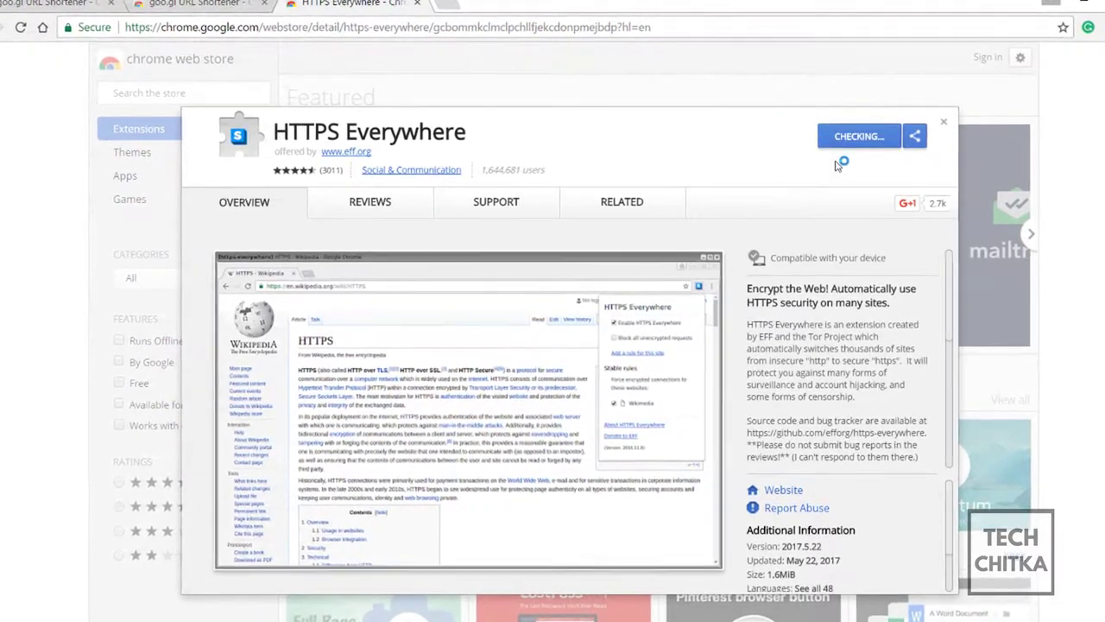
left_click(629, 183)
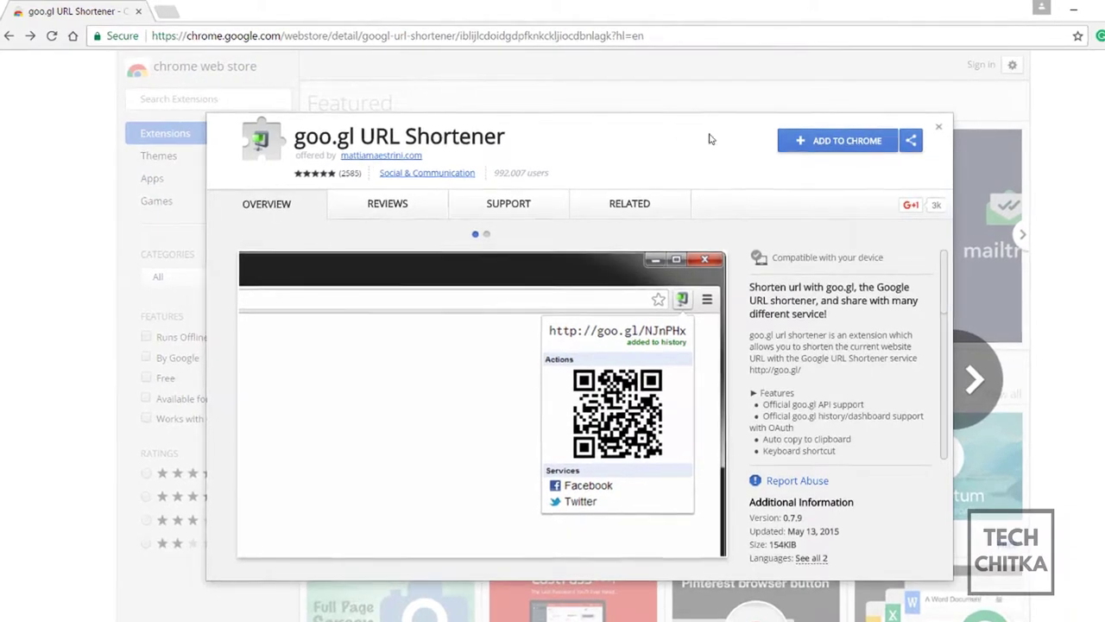
Add goo.gl URL Shortener and generate a short link for the current page's address
left_click(825, 140)
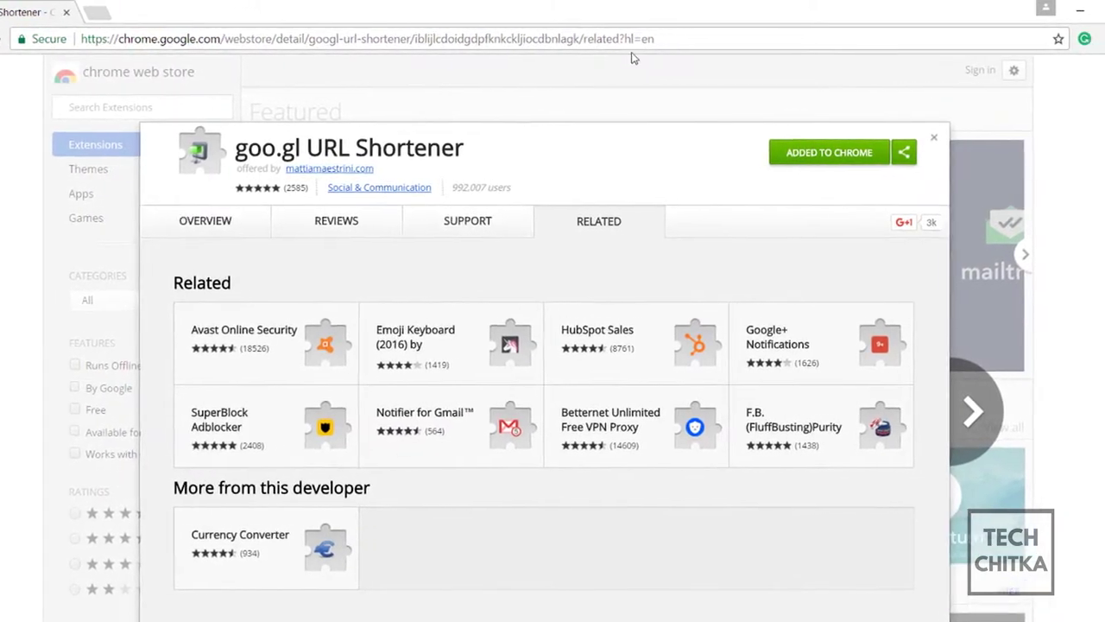
right_click(493, 38)
left_click(528, 97)
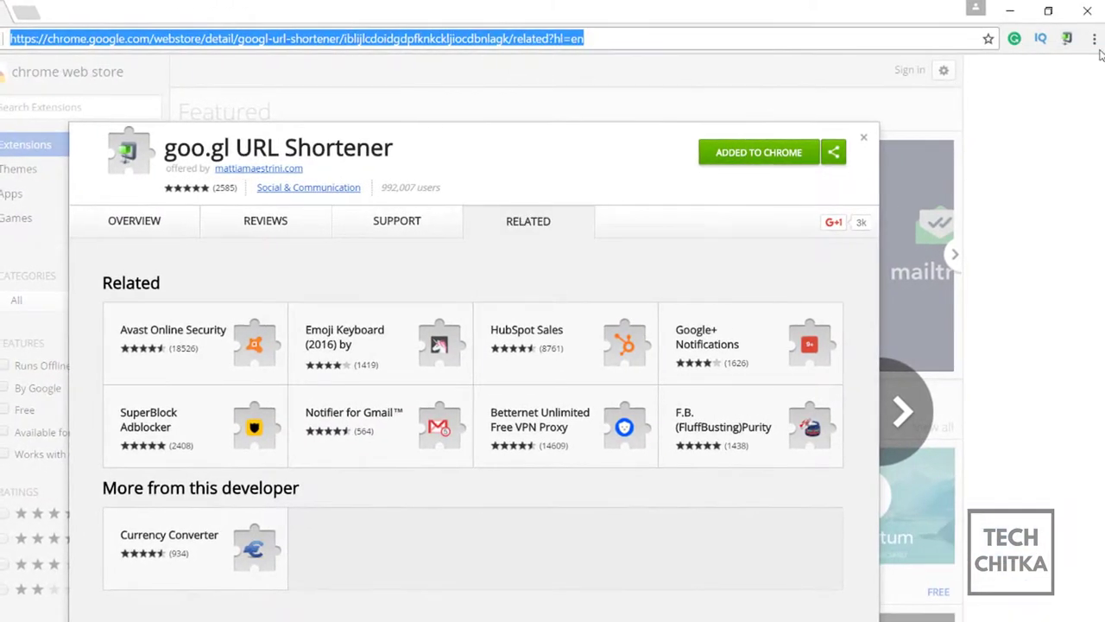
left_click(1064, 38)
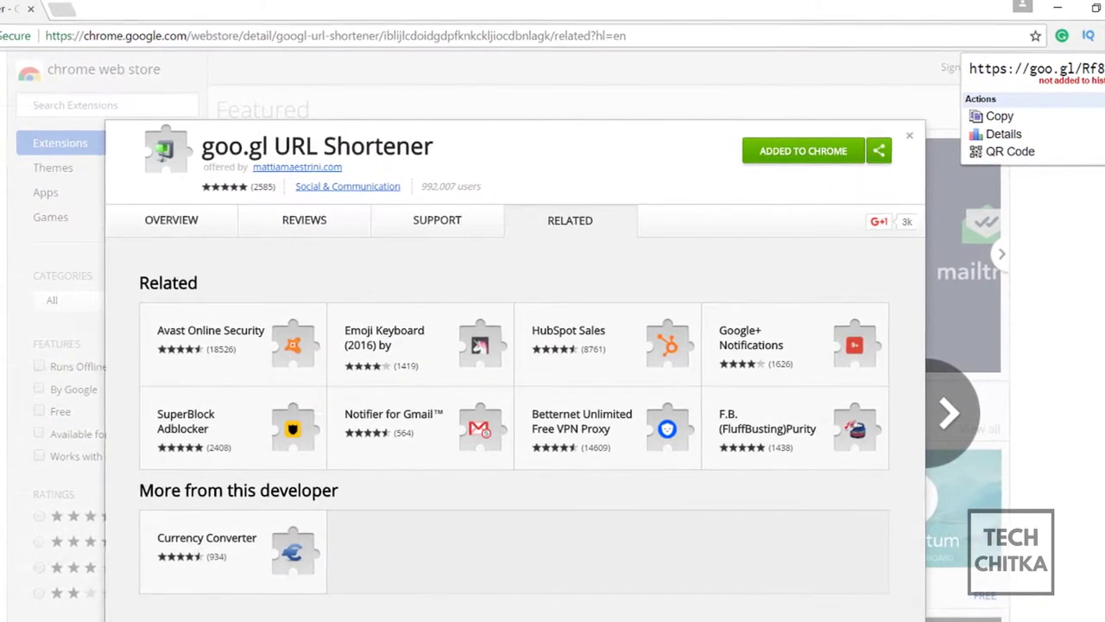
Copy the goo.gl short link and load it in a new tab
left_click_drag(1097, 69, 982, 69)
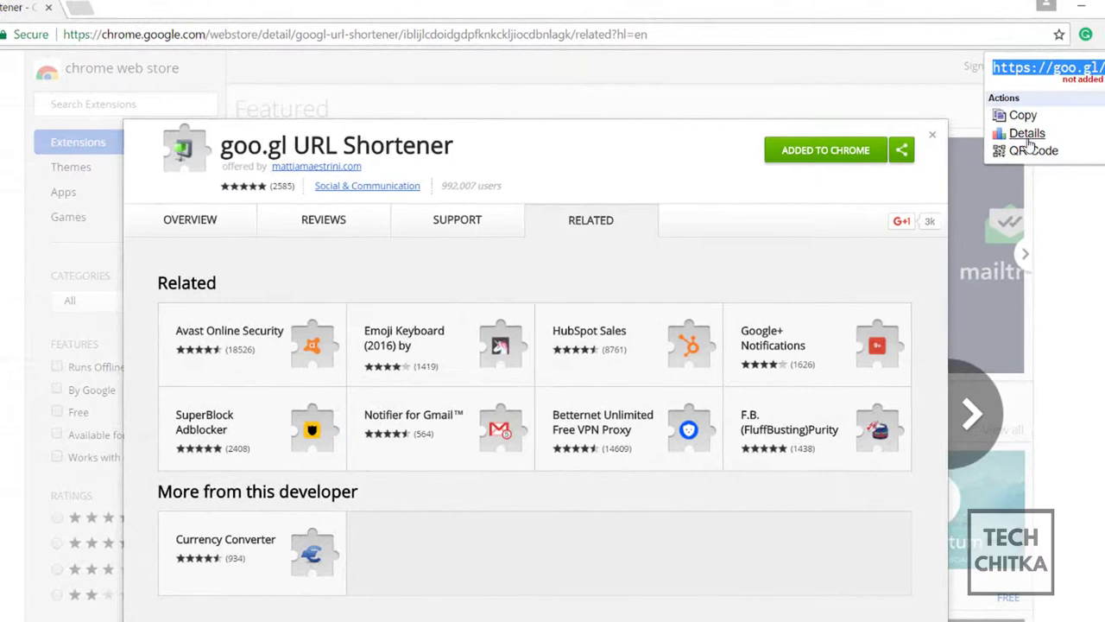
left_click(103, 32)
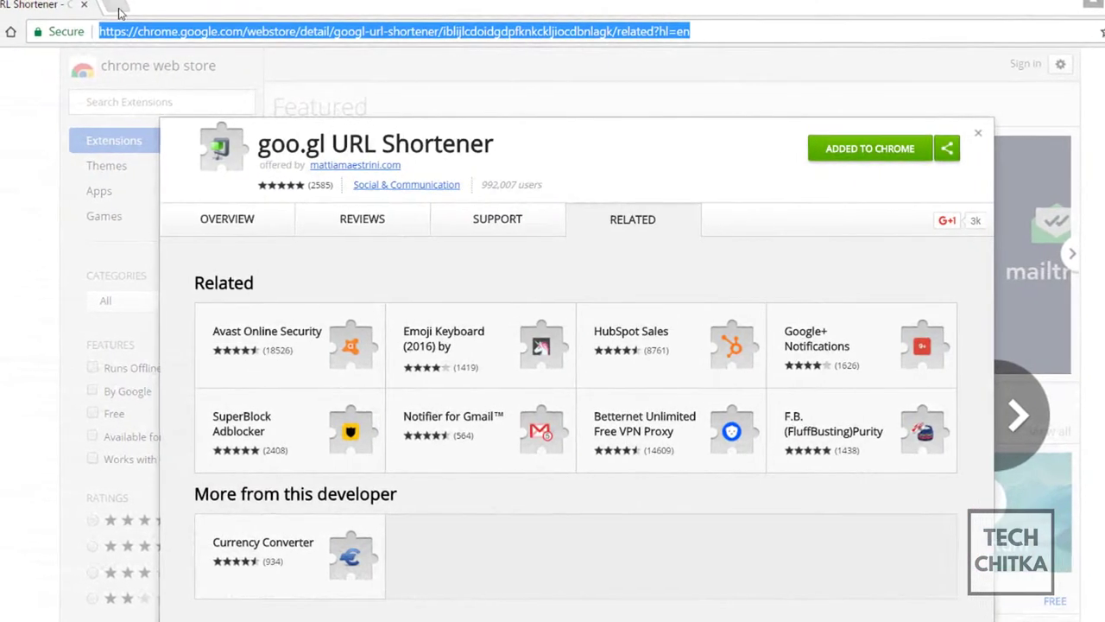
left_click(112, 9)
key("ctrl+v")
key("Return")
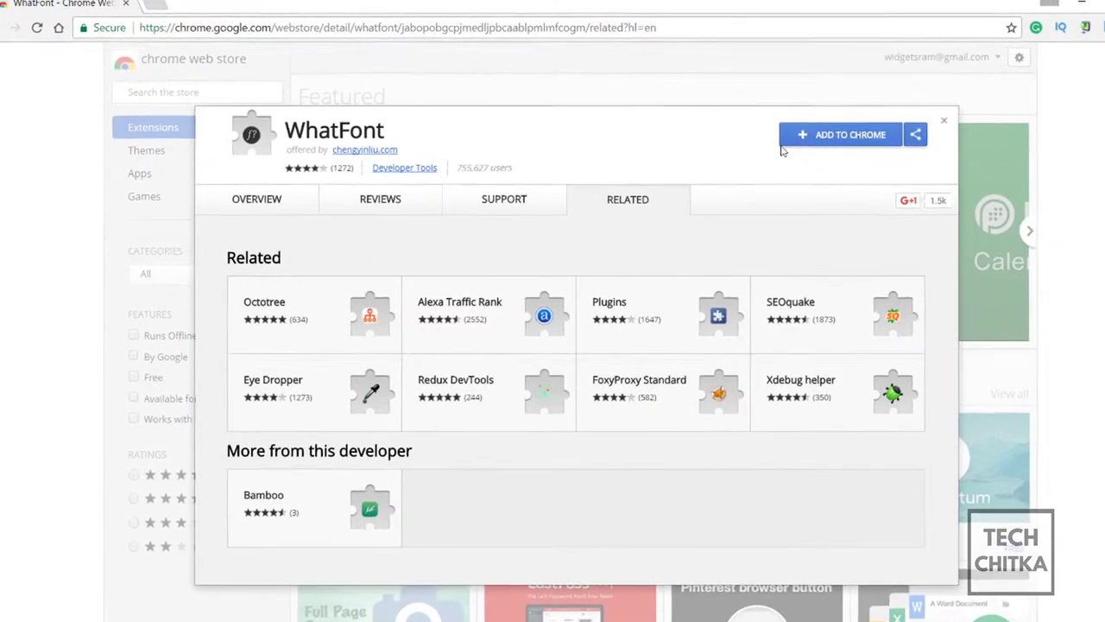
Add the WhatFont extension to Chrome
left_click(787, 136)
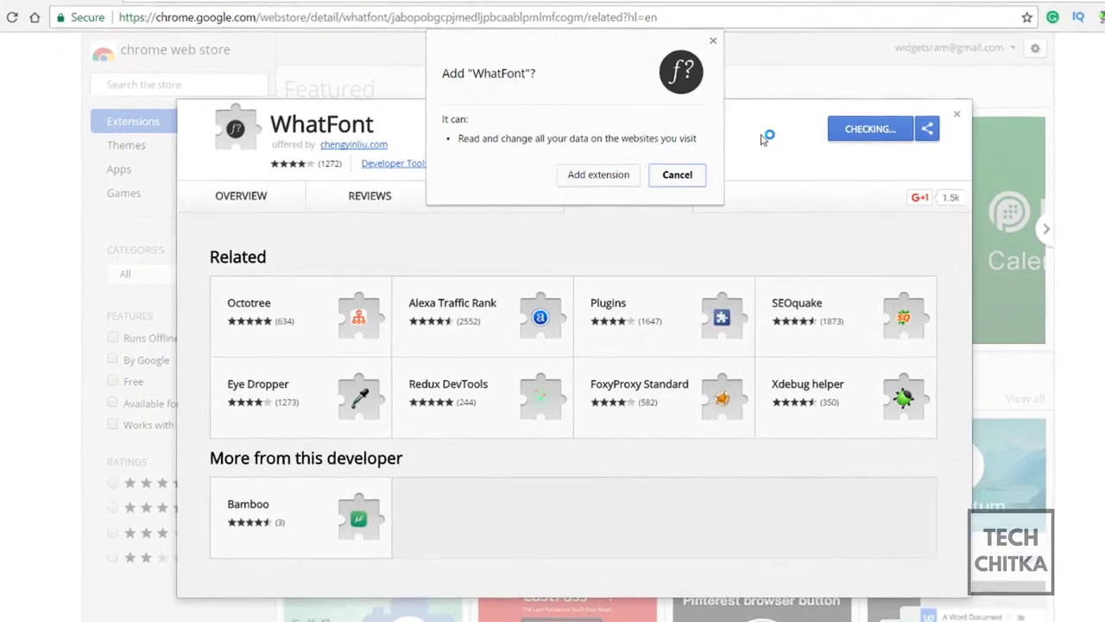
left_click(605, 175)
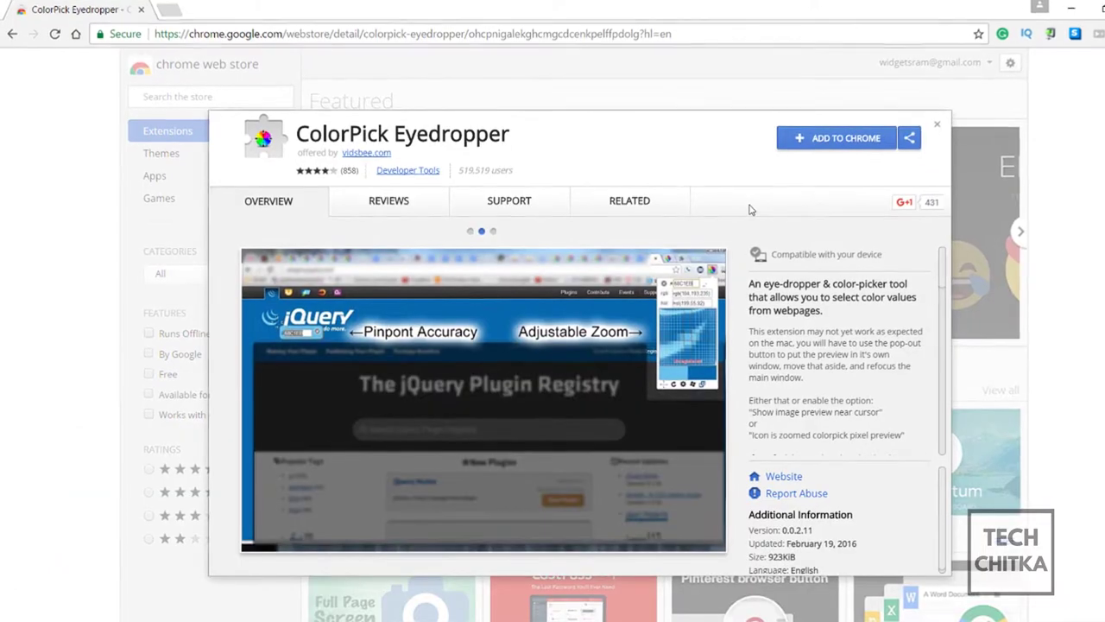
Add ColorPick Eyedropper to Chrome and try launching its picker with Alt+P
left_click(841, 136)
left_click(618, 173)
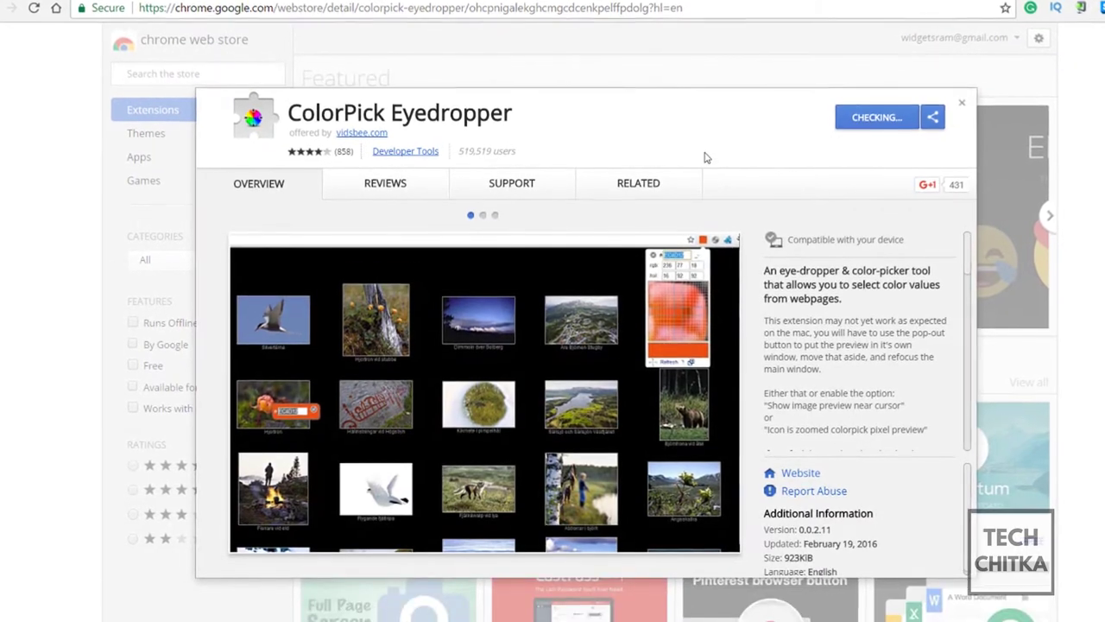
left_click(702, 161)
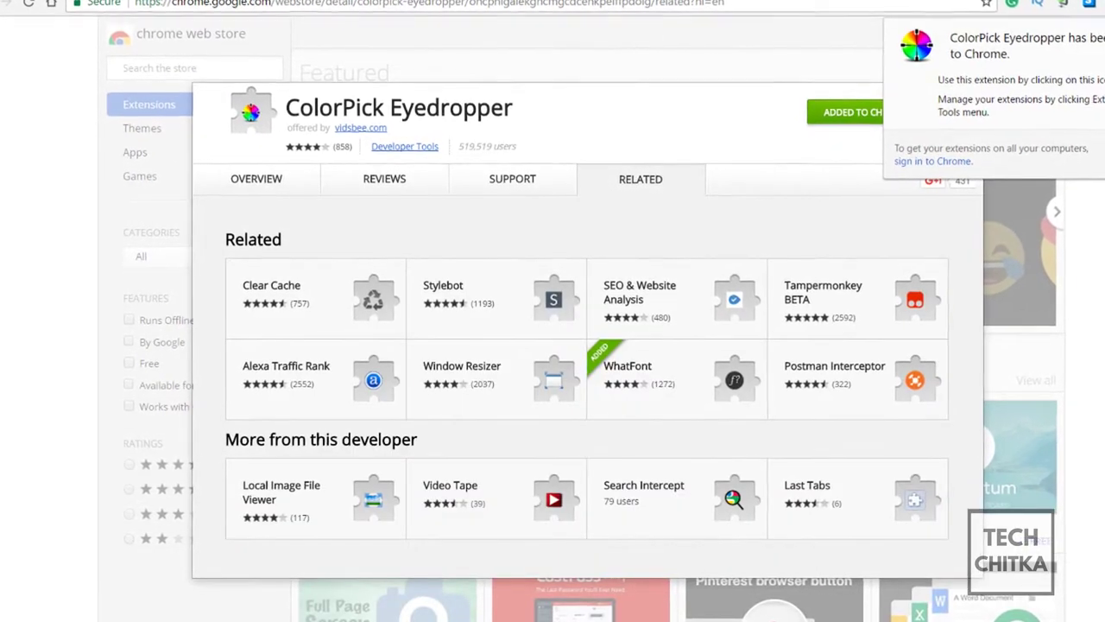
key("alt+p")
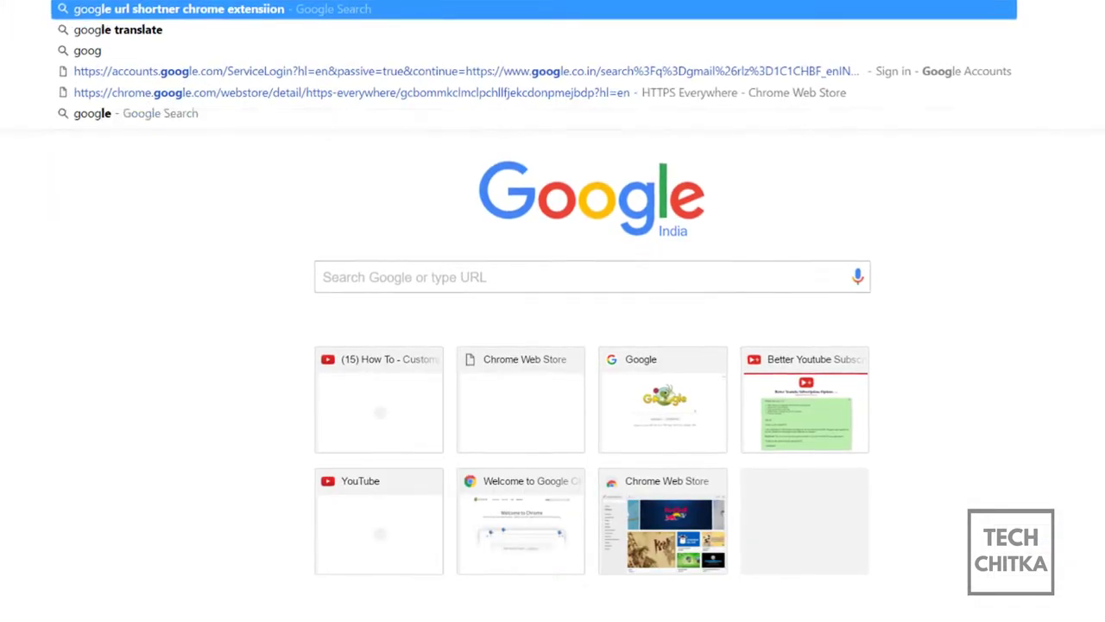
Search Google for 'google logo' and show the image results
type("le logo")
key("Return")
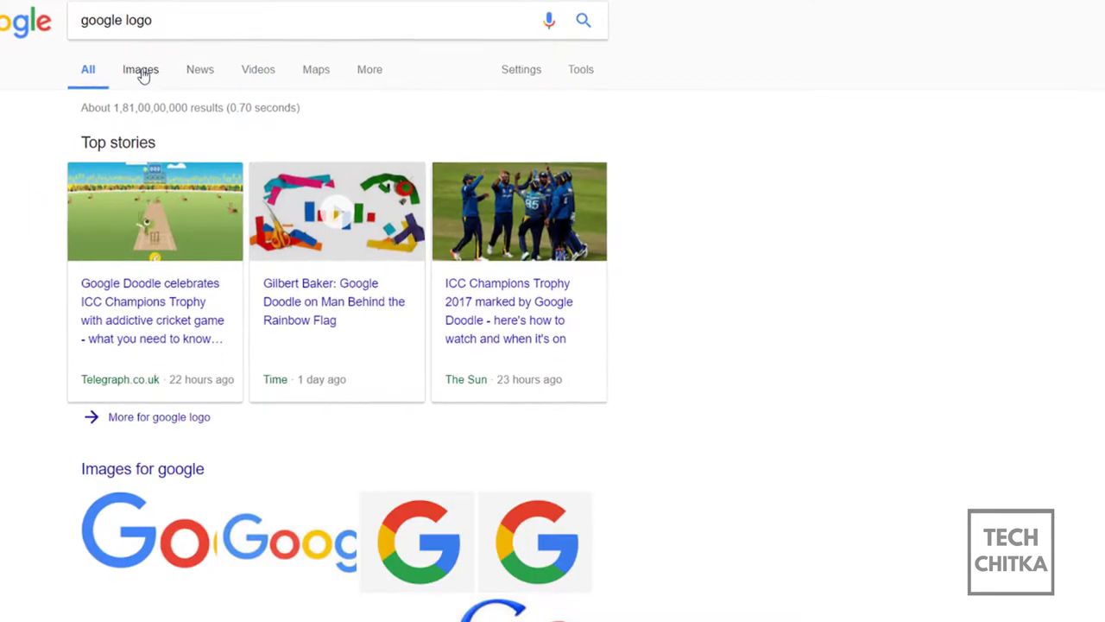
left_click(141, 72)
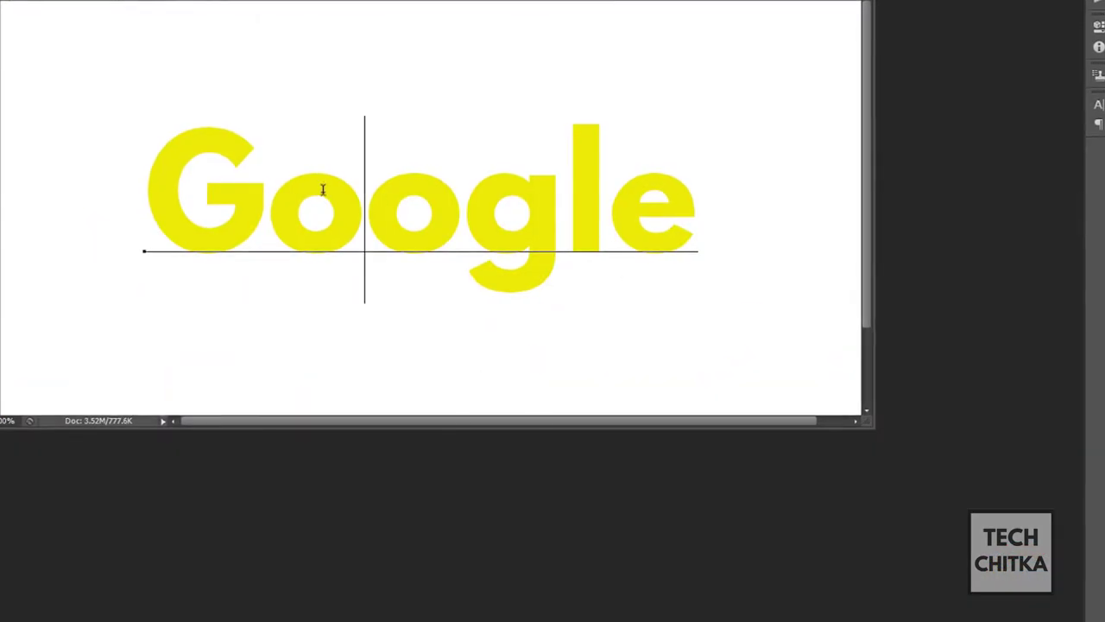
Select the G and set its text colour to blue #3A7CEC copied from ColorPick
left_click(252, 193)
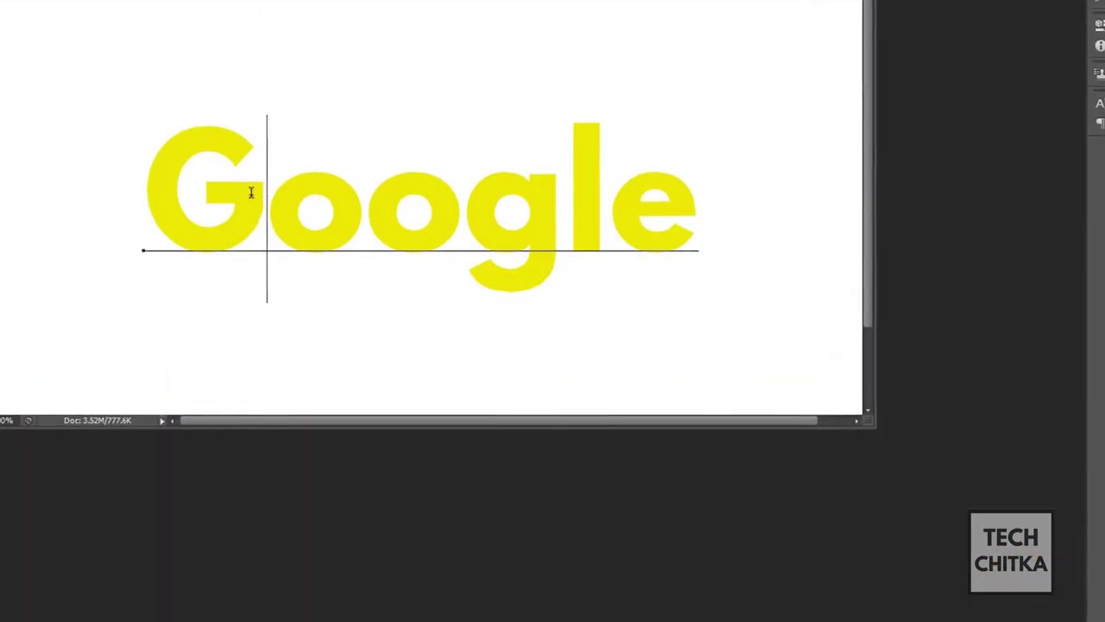
left_click_drag(251, 193, 142, 192)
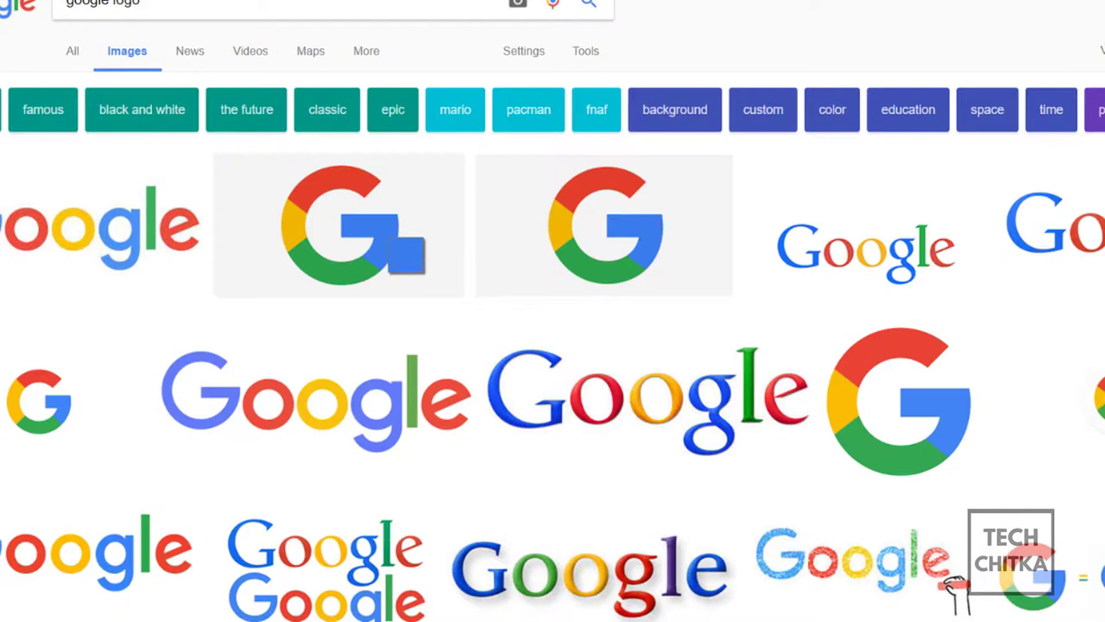
key("shift+F10")
left_click(1086, 61)
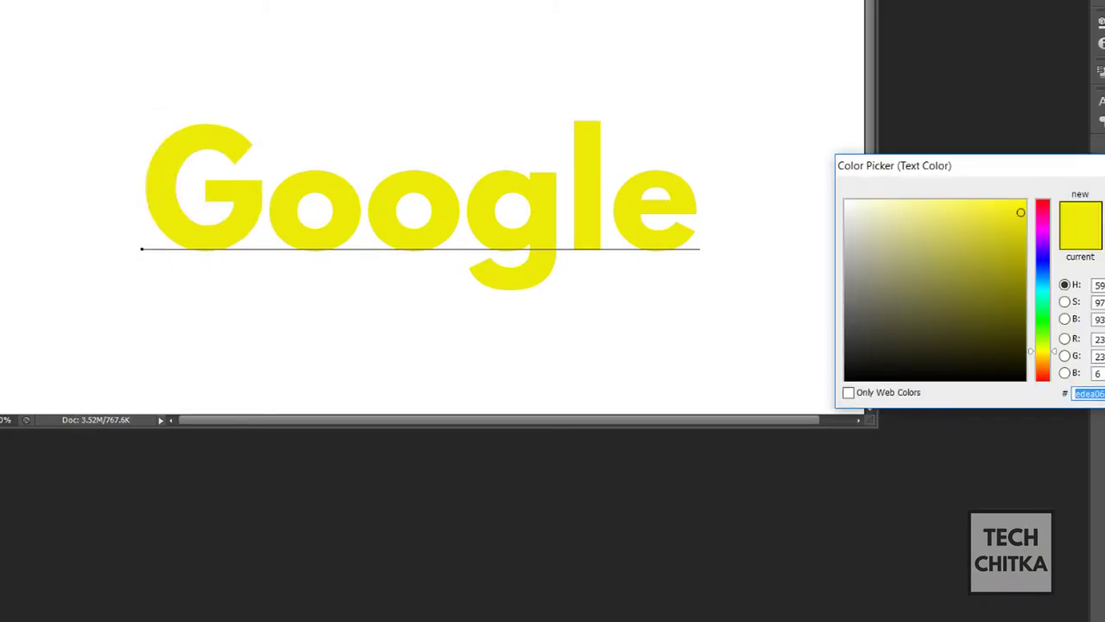
right_click(1088, 393)
left_click(1084, 458)
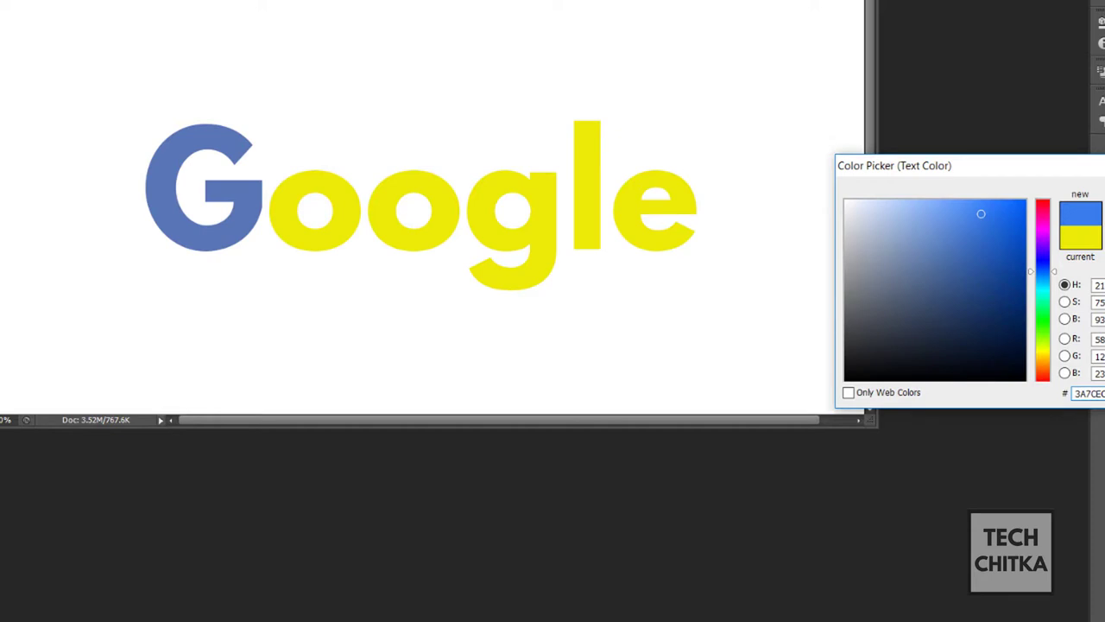
key("Return")
key("alt+Tab")
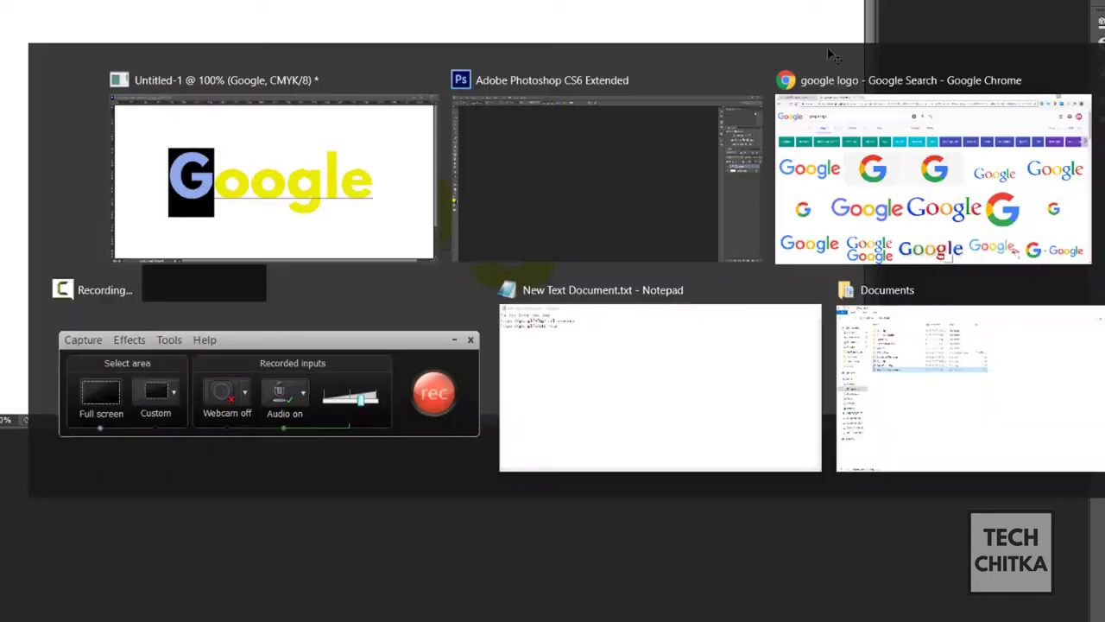
key("alt+Tab")
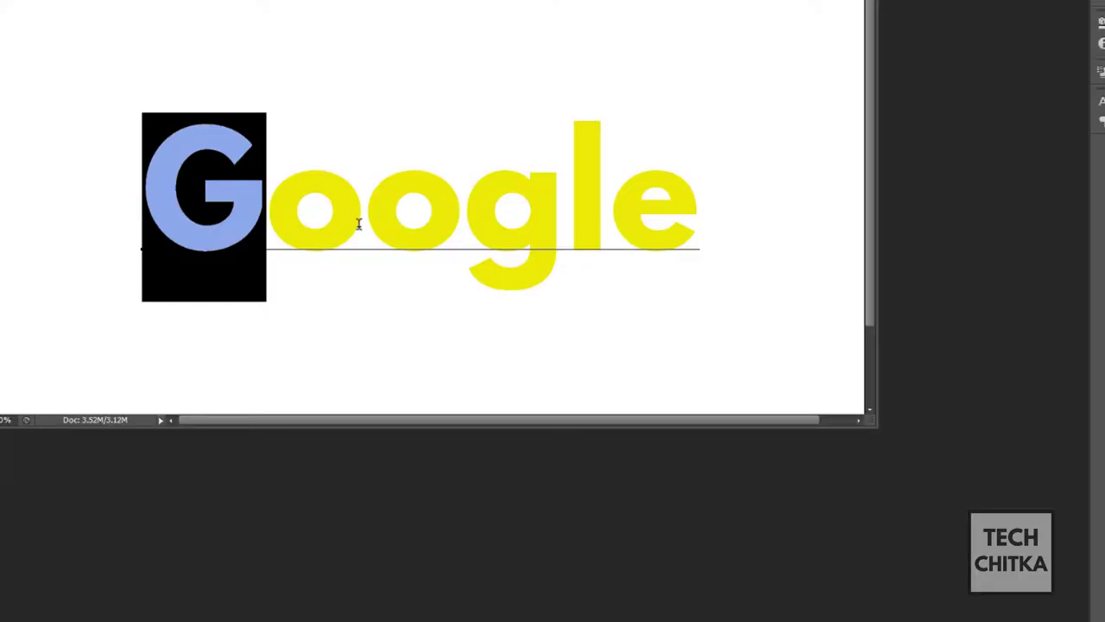
Colour the first o with the copied red code
left_click(362, 223)
left_click(357, 207, "shift")
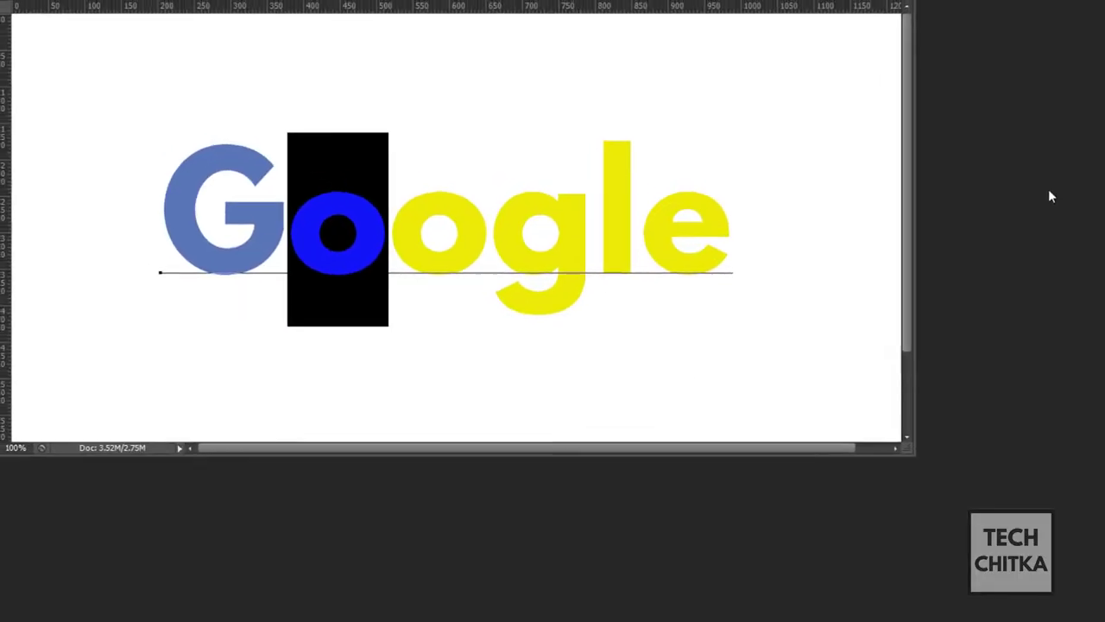
right_click(995, 418)
right_click(995, 418)
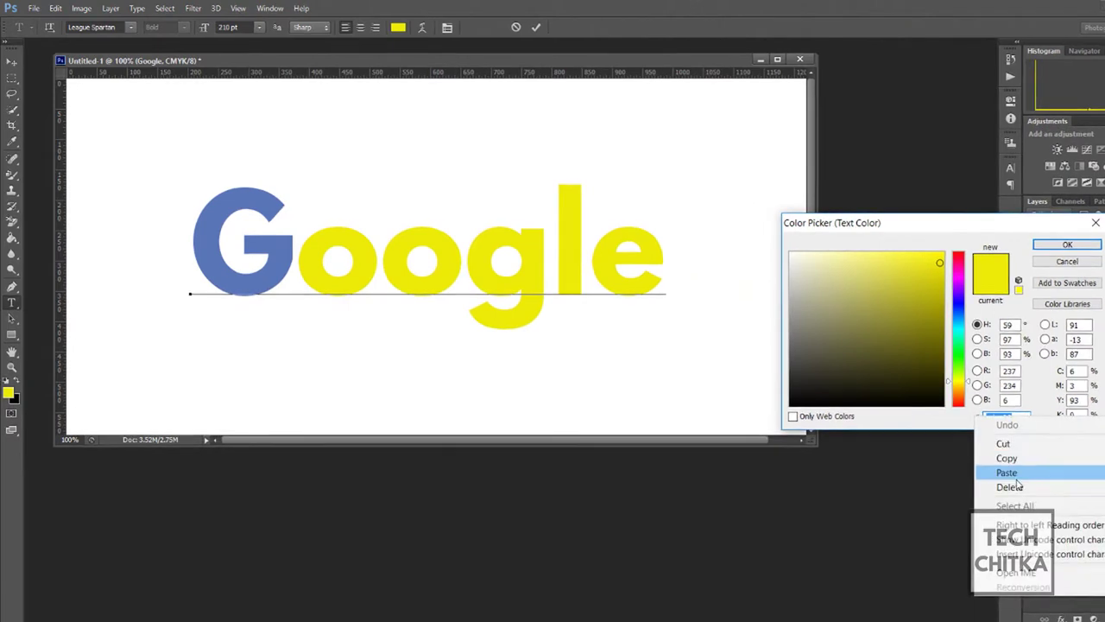
left_click(1004, 477)
left_click(1065, 244)
left_click(385, 246)
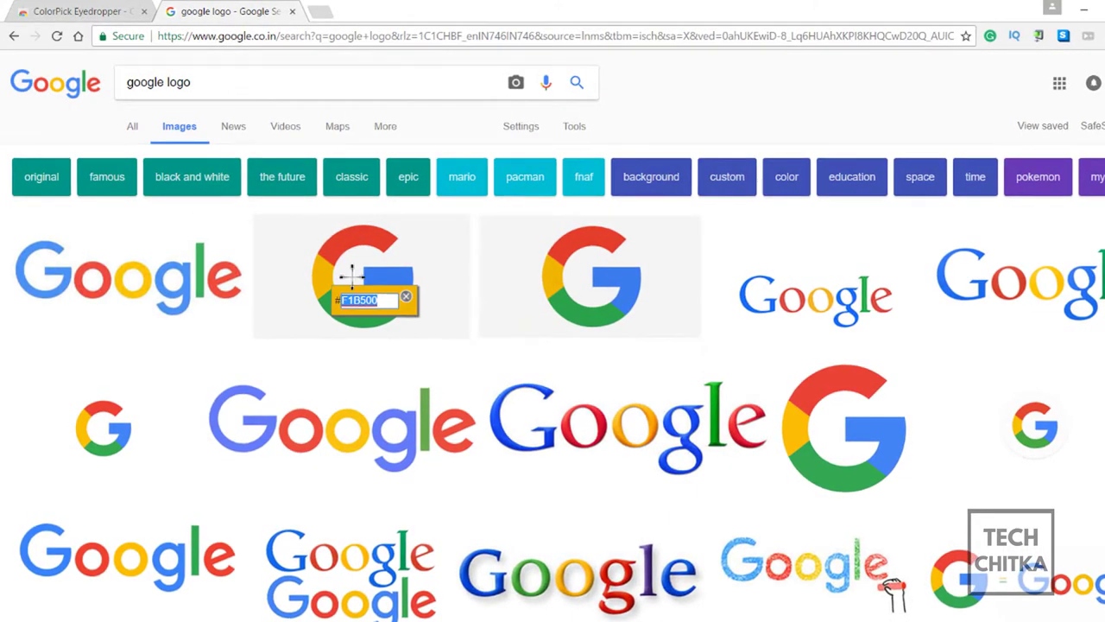
Copy orange F1B500 and apply it to the second o
right_click(359, 300)
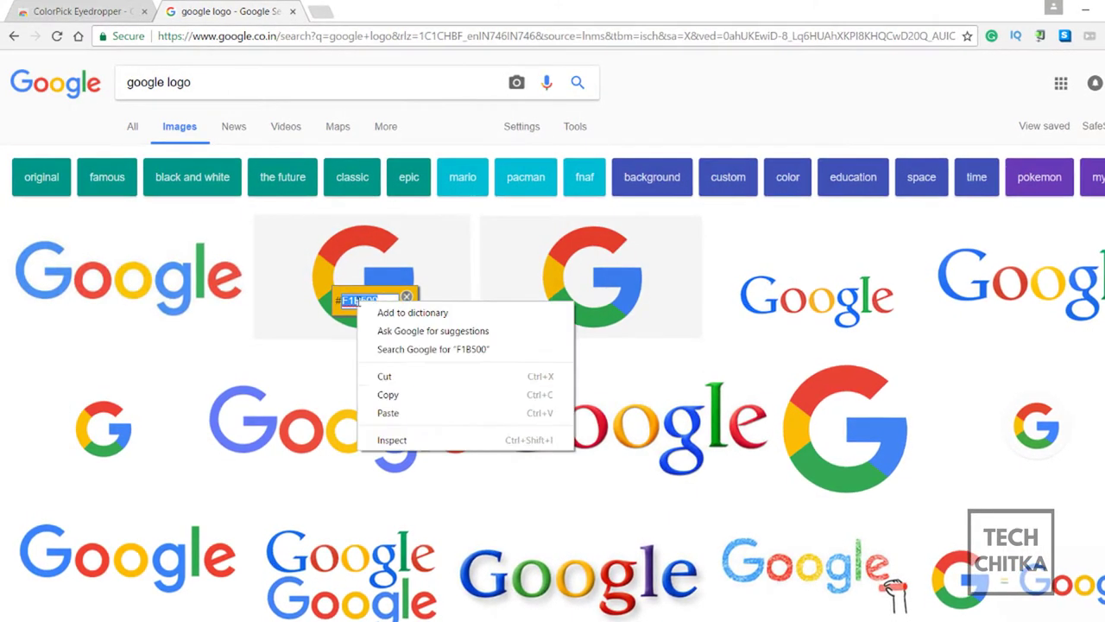
left_click(380, 392)
key("alt+Tab")
left_click_drag(385, 259, 471, 259)
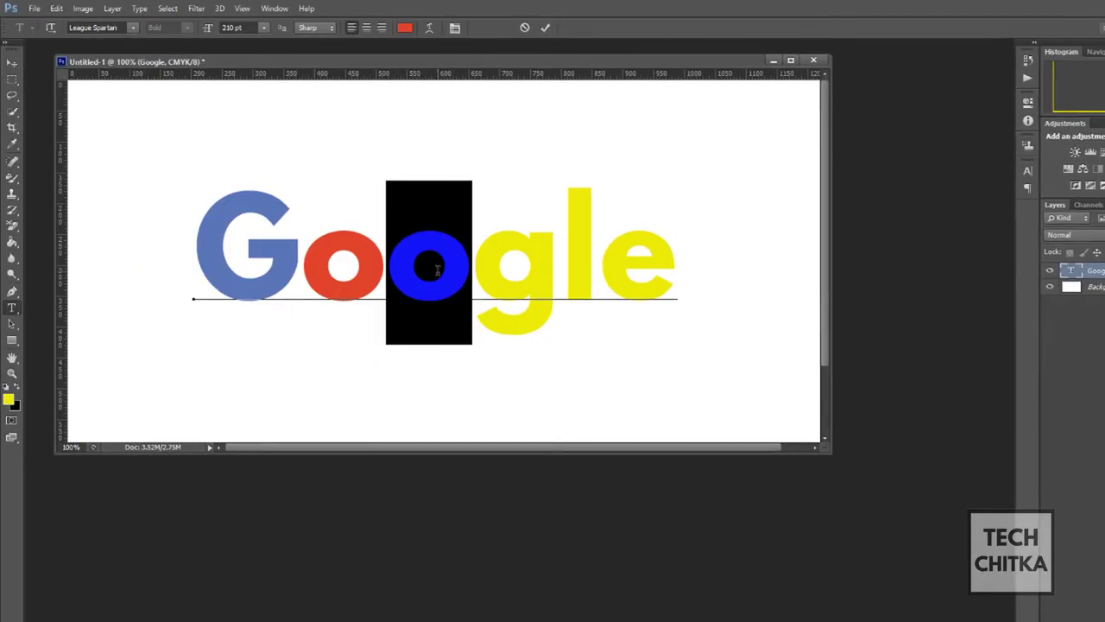
left_click(404, 27)
right_click(1024, 426)
left_click(1032, 487)
key("Return")
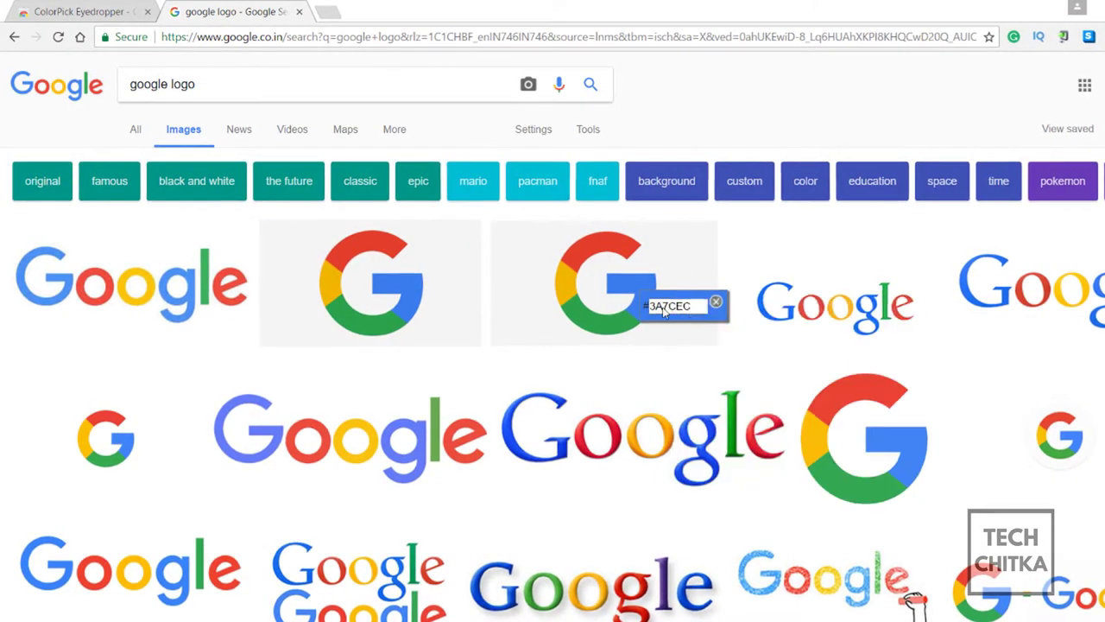
Colour the g blue with code 3A7CEC
right_click(670, 309)
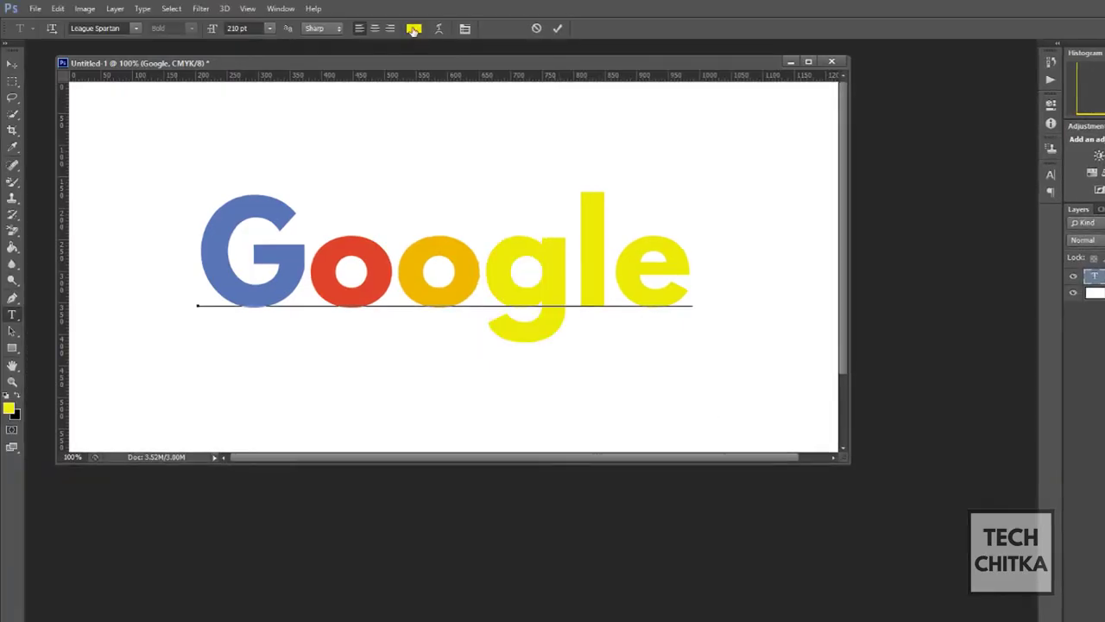
right_click(1039, 434)
left_click(1061, 493)
left_click(1092, 256)
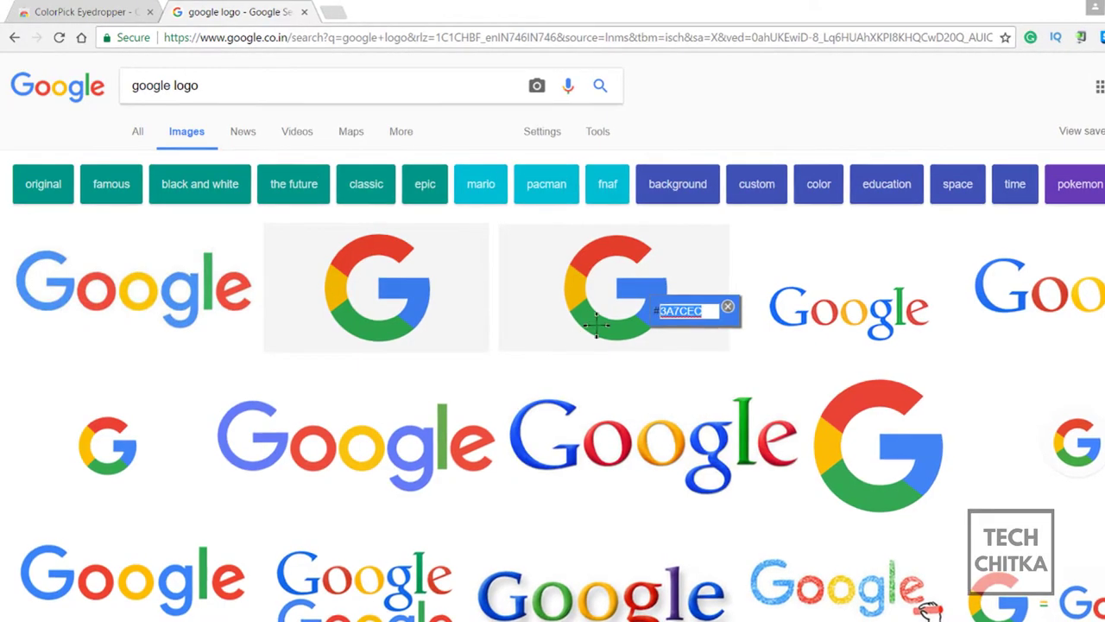
Sample green 2CA24C from the logo and apply it to the l
left_click(631, 342)
right_click(634, 346)
left_click(665, 495)
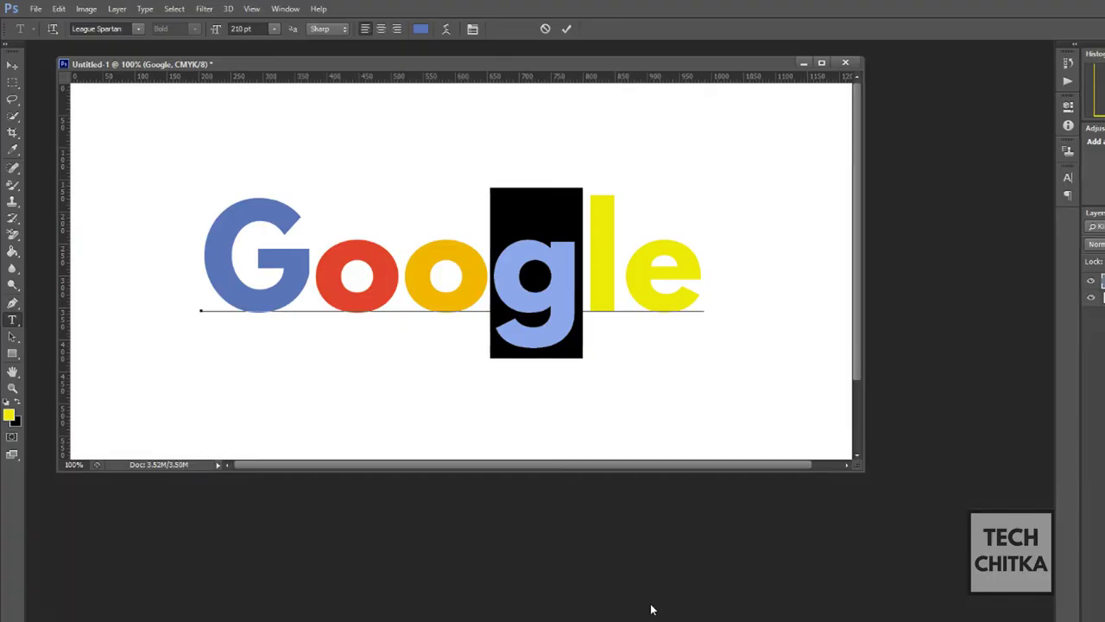
left_click(422, 28)
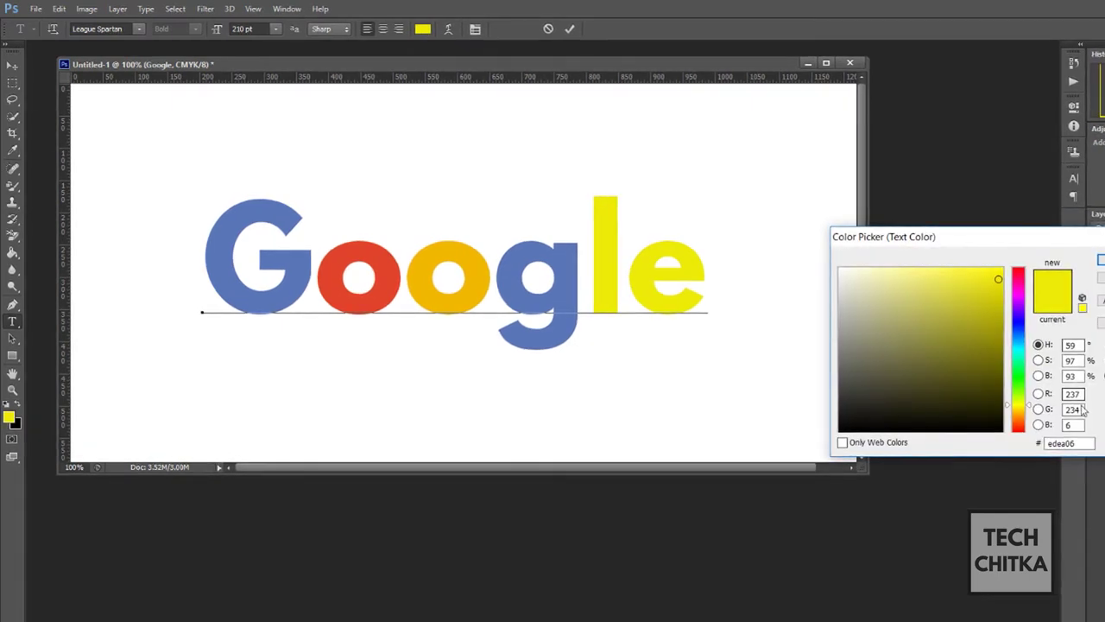
right_click(1067, 443)
left_click(1074, 503)
key("Return")
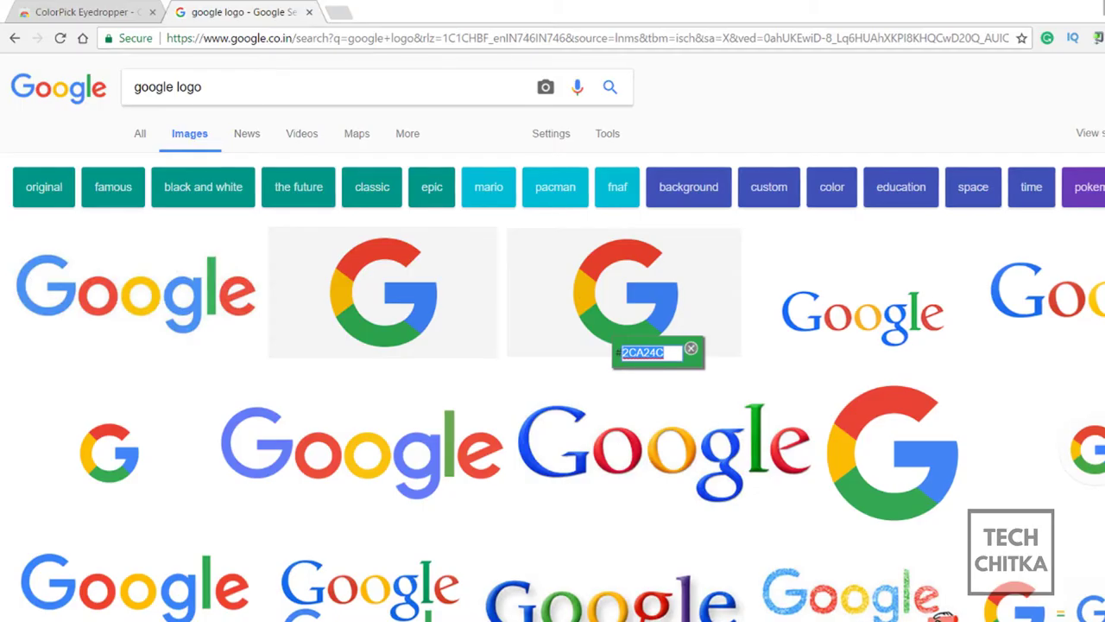